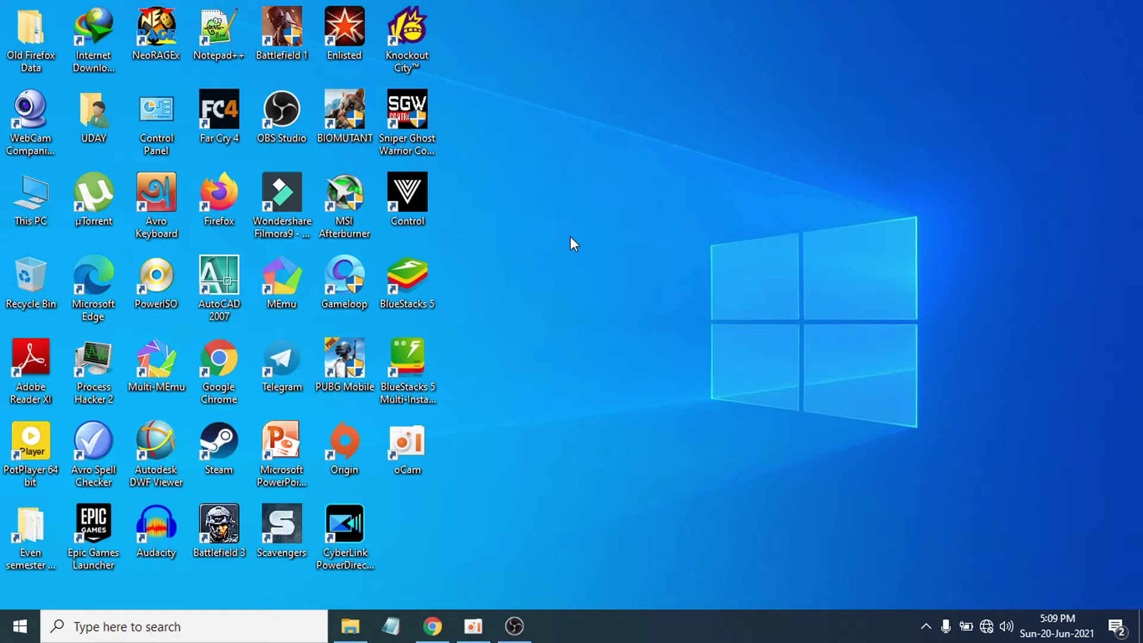
View This PC's device specifications on the Settings About page, then minimize Settings.
{"action": "right_click", "coordinate": [38, 206]}
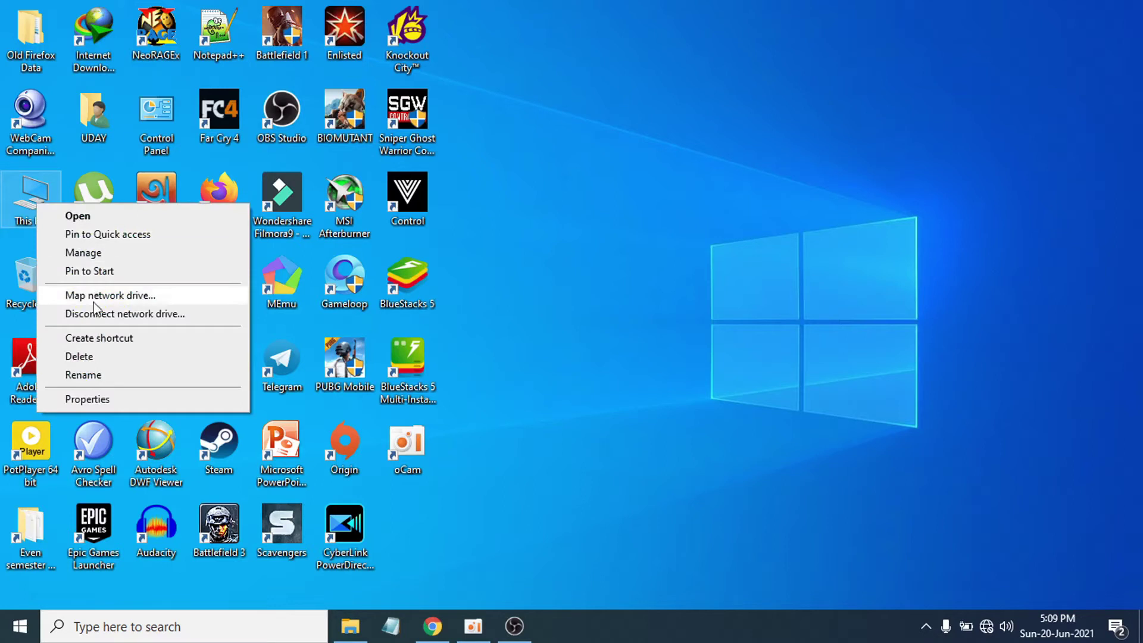
{"action": "left_click", "coordinate": [111, 400]}
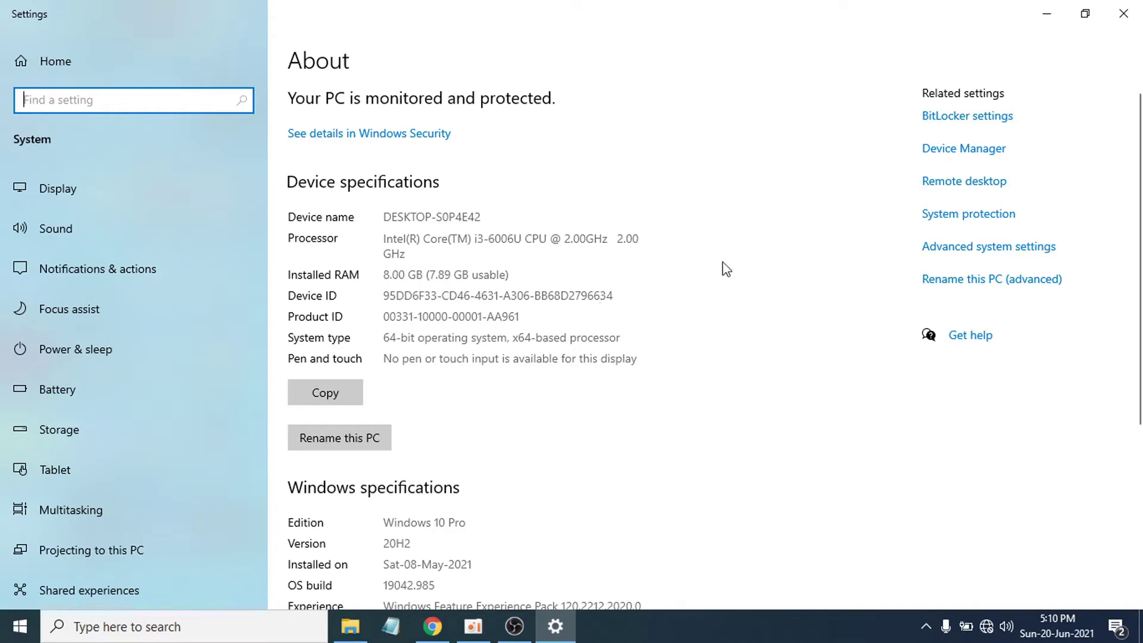
{"action": "left_click", "coordinate": [1029, 16]}
Refresh the desktop icons from the desktop's right-click menu.
{"action": "right_click", "coordinate": [555, 201]}
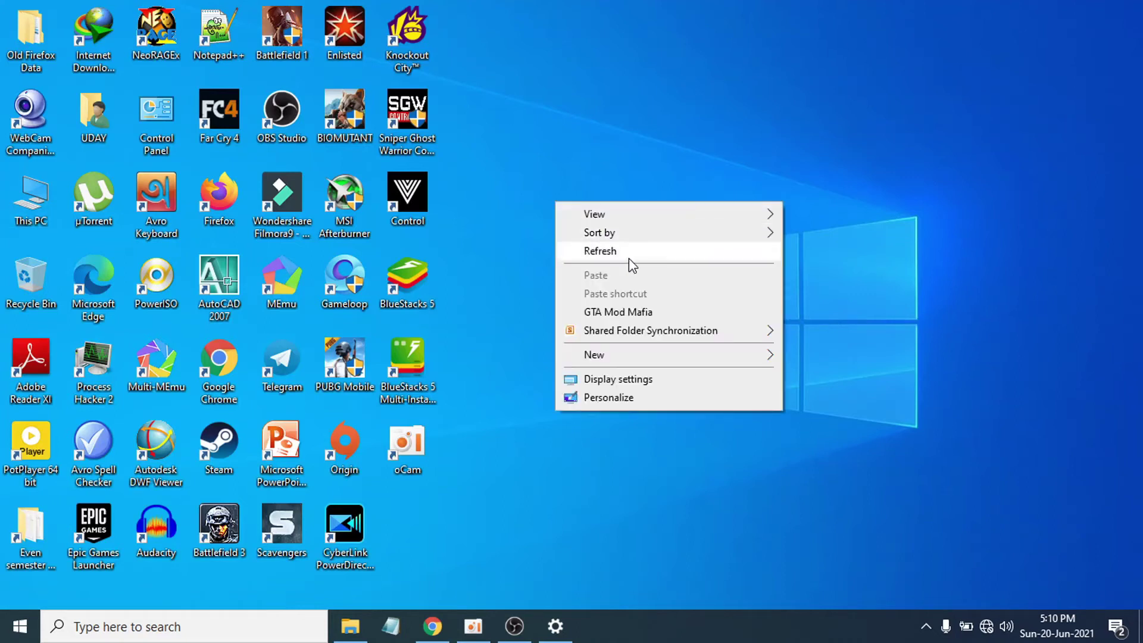
{"action": "left_click", "coordinate": [629, 255]}
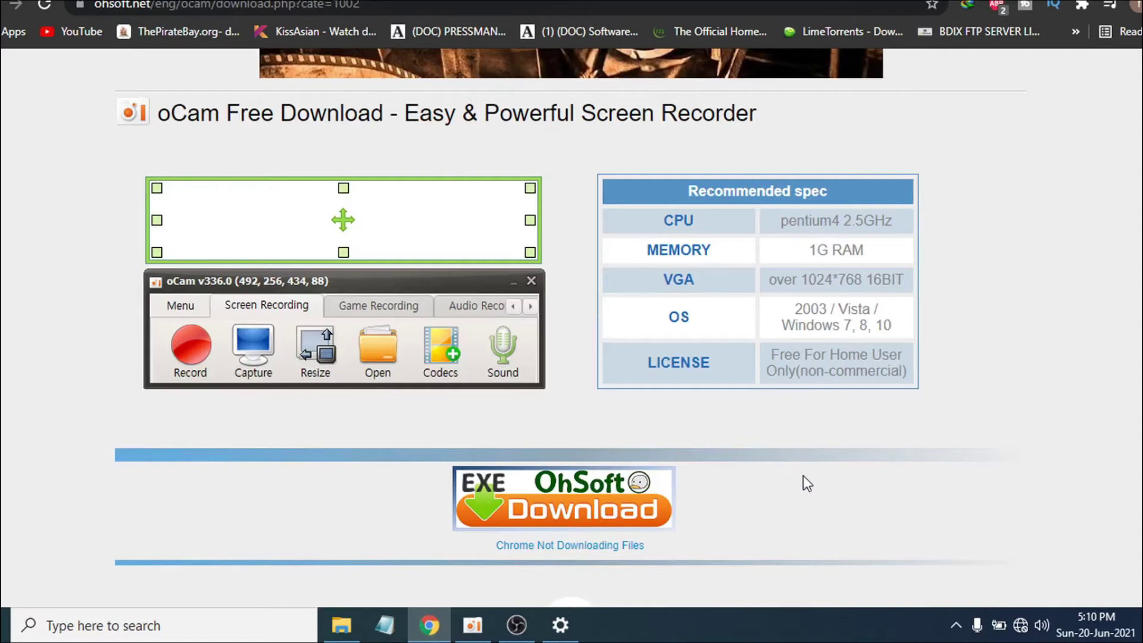
Look over the ohsoft.net oCam download page, then minimize Chrome.
{"action": "scroll", "coordinate": [831, 470], "scroll_direction": "up", "scroll_amount": 3}
{"action": "scroll", "coordinate": [832, 471], "scroll_direction": "down", "scroll_amount": 2}
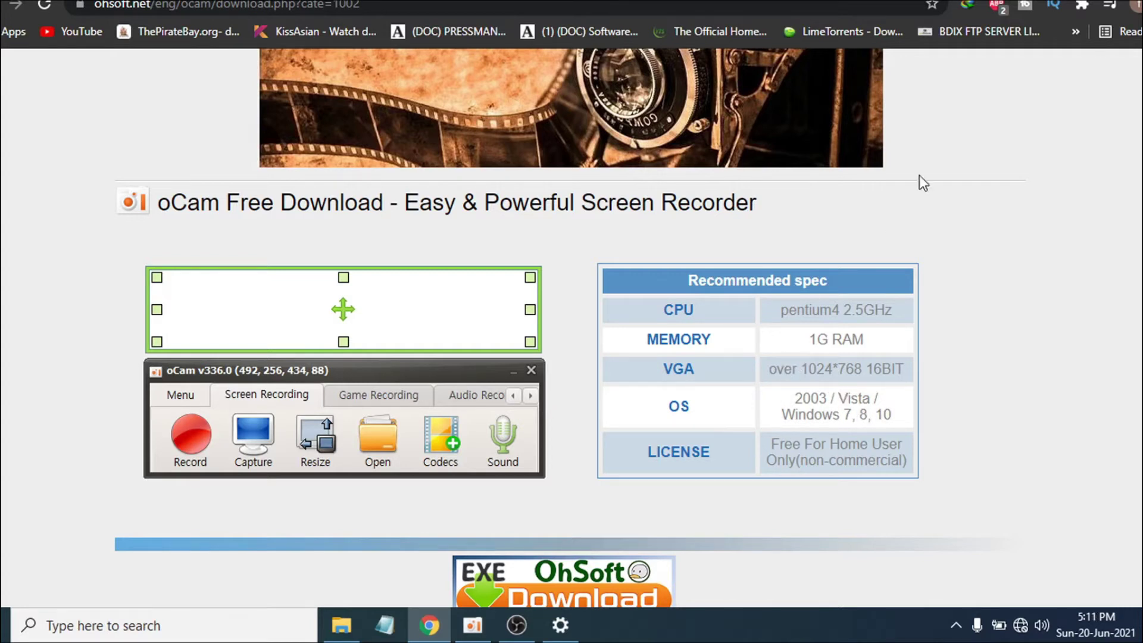
{"action": "scroll", "coordinate": [683, 379], "scroll_direction": "up", "scroll_amount": 1}
{"action": "scroll", "coordinate": [683, 379], "scroll_direction": "down", "scroll_amount": 1}
{"action": "scroll", "coordinate": [691, 382], "scroll_direction": "down", "scroll_amount": 2}
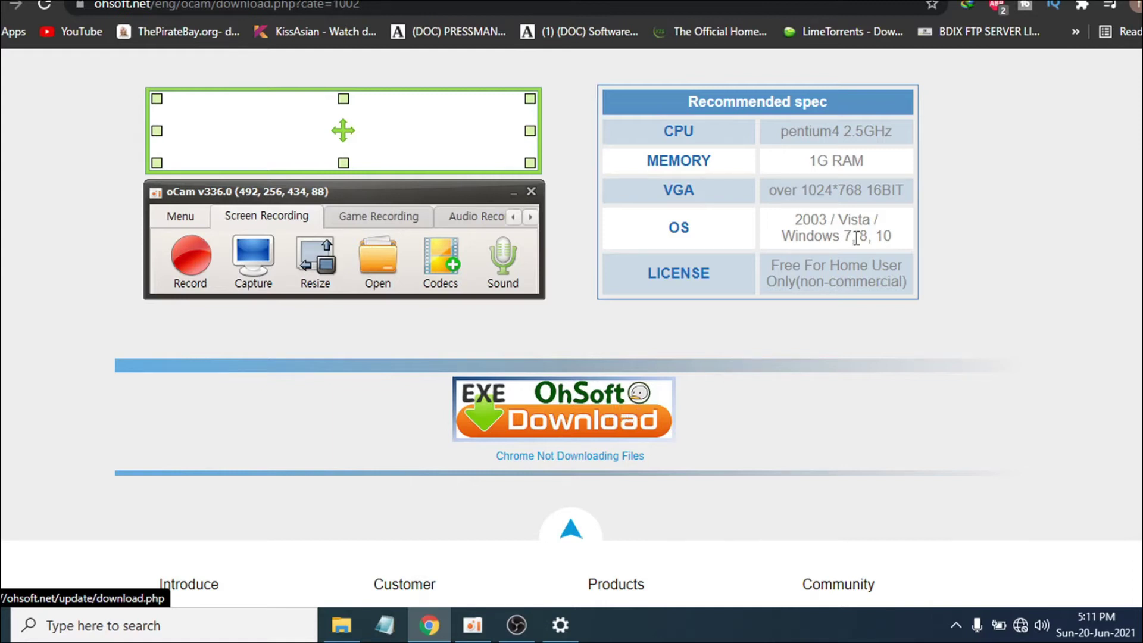
{"action": "left_click", "coordinate": [1061, 2]}
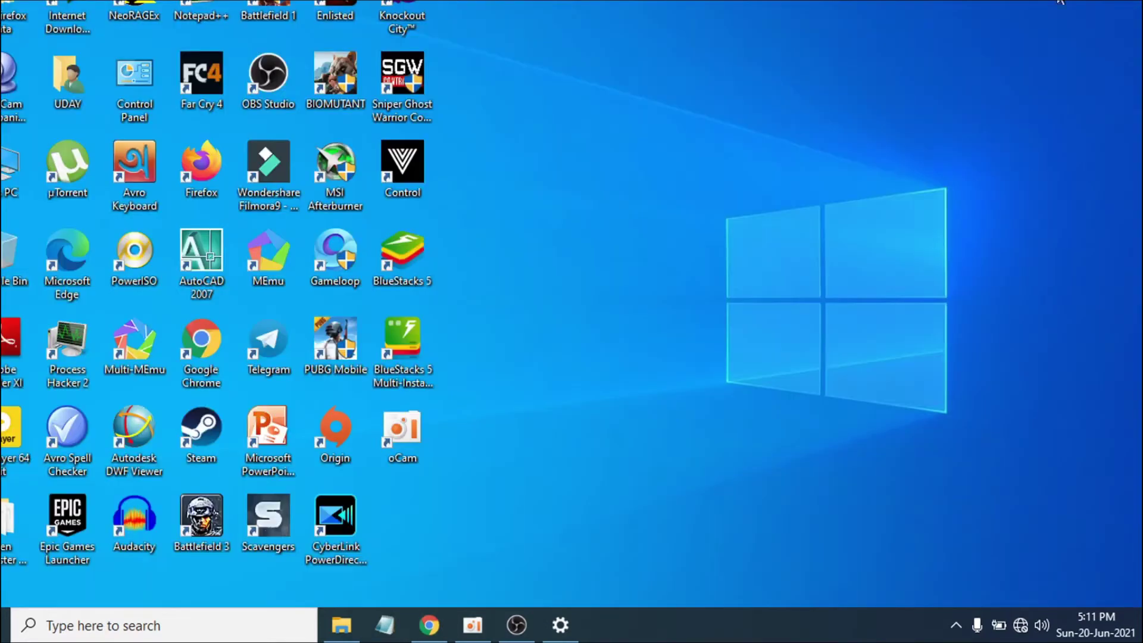
Restore oCam, move its window slightly right and up, and list the recording size presets.
{"action": "left_click", "coordinate": [480, 616]}
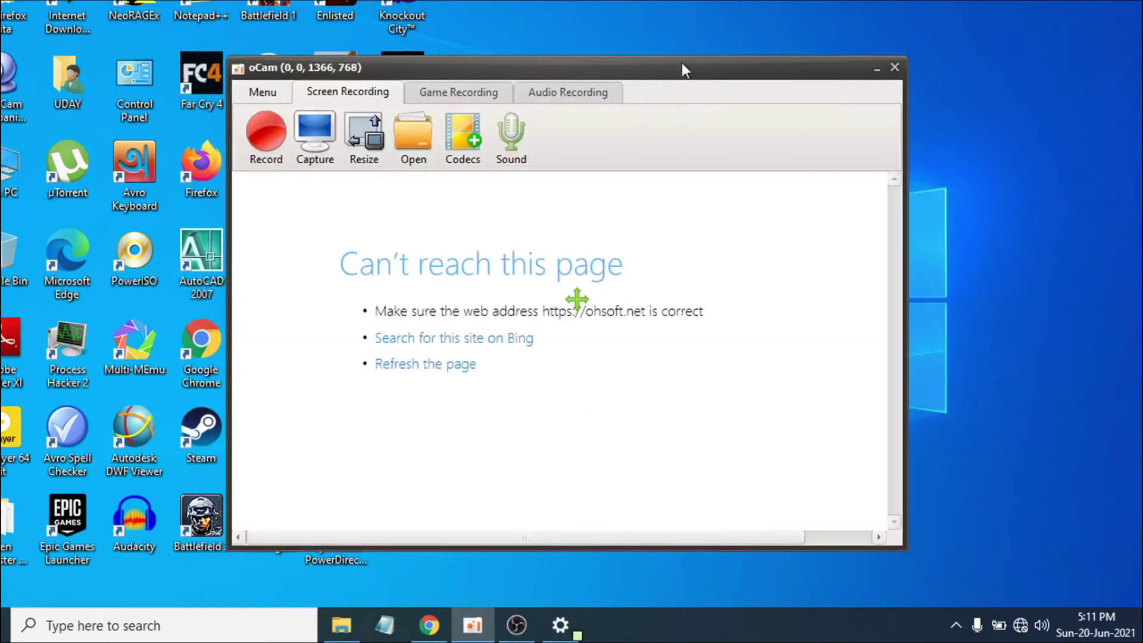
{"action": "left_click_drag", "start_coordinate": [681, 62], "coordinate": [742, 45]}
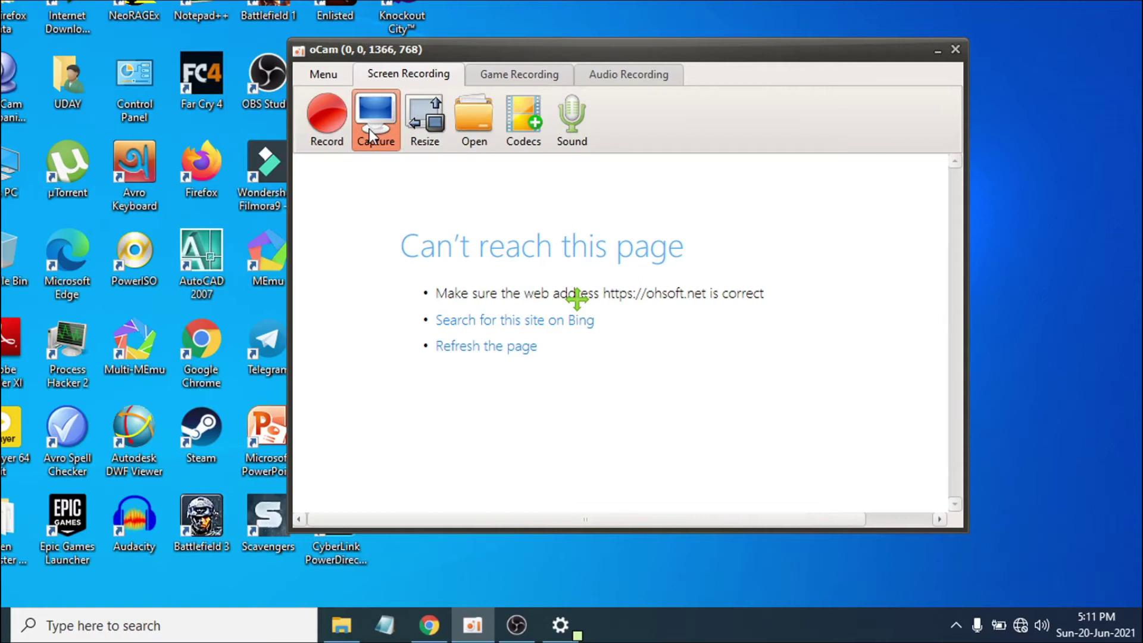
{"action": "left_click", "coordinate": [423, 127]}
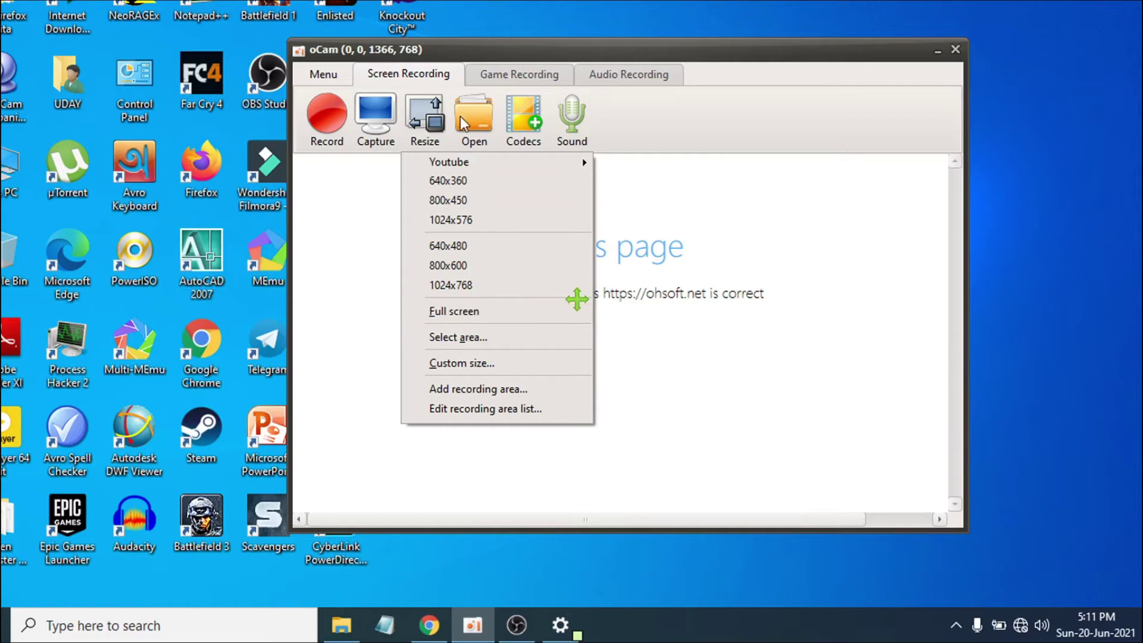
Close the size list and check the two MP4 recordings in Documents\oCam, then close Explorer.
{"action": "left_click", "coordinate": [631, 128]}
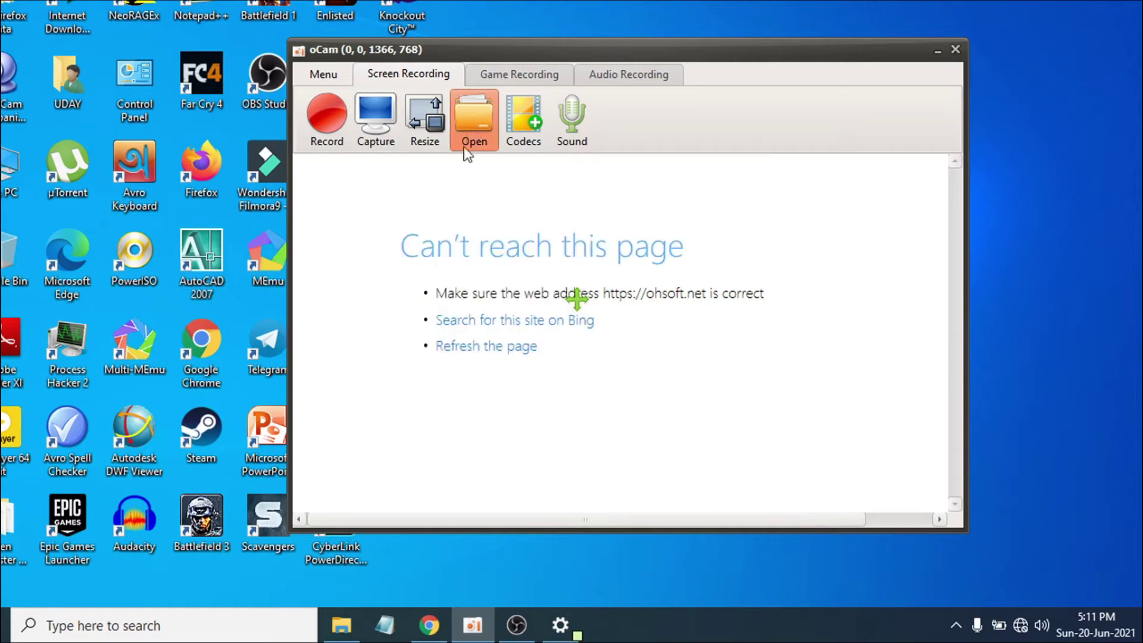
{"action": "left_click", "coordinate": [478, 135]}
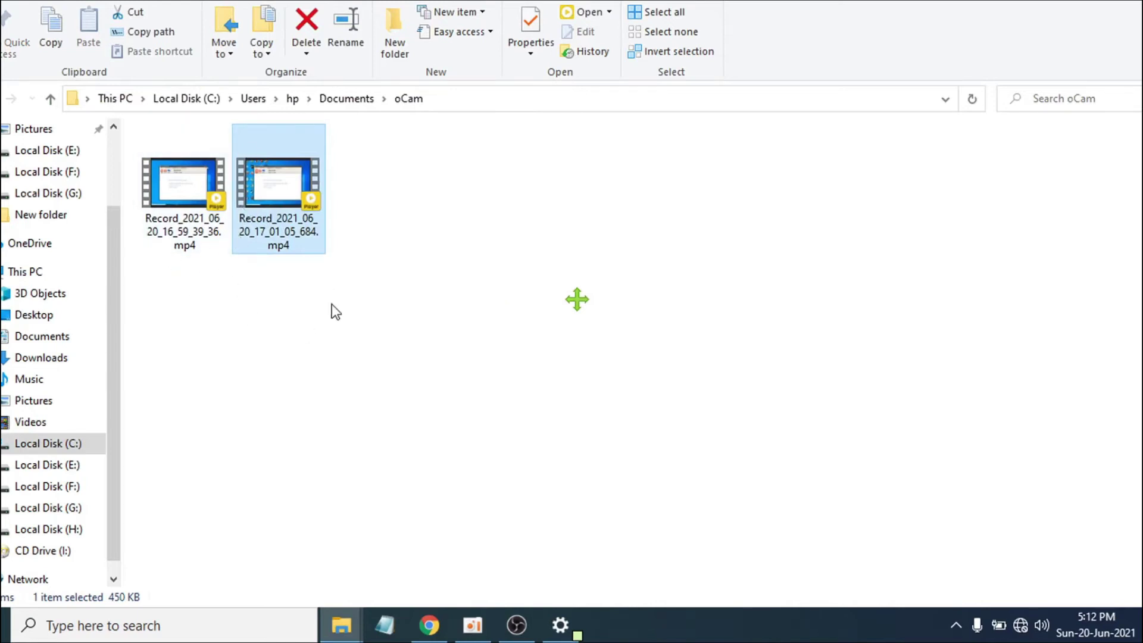
{"action": "left_click", "coordinate": [1120, 0]}
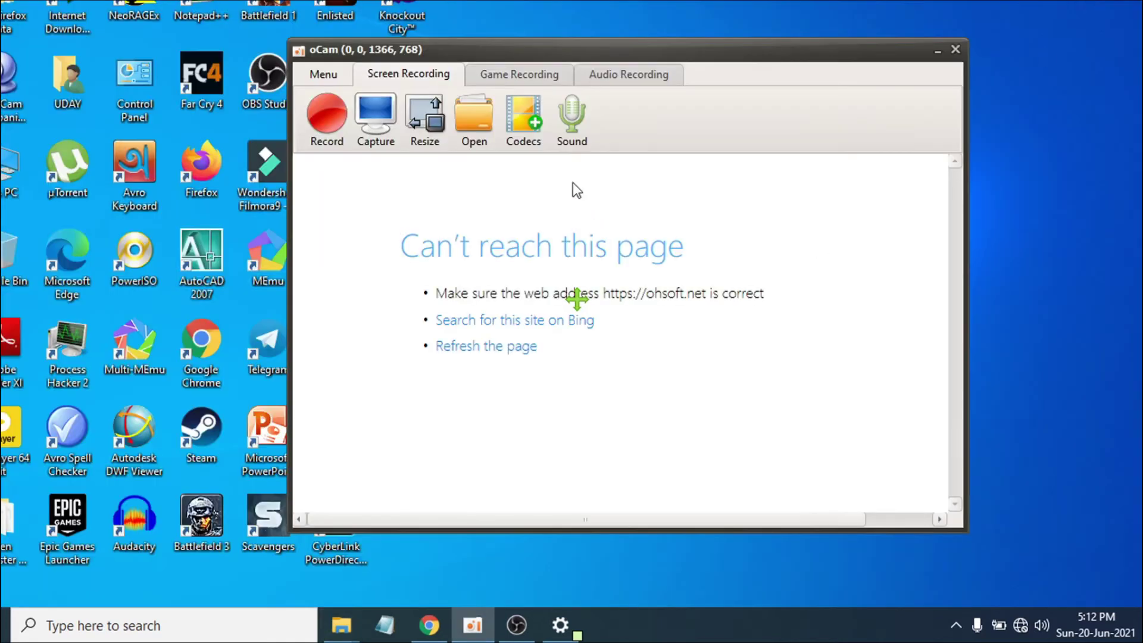
Browse the output codec list without changing it, keeping Auto Select MP4.
{"action": "left_click", "coordinate": [520, 125]}
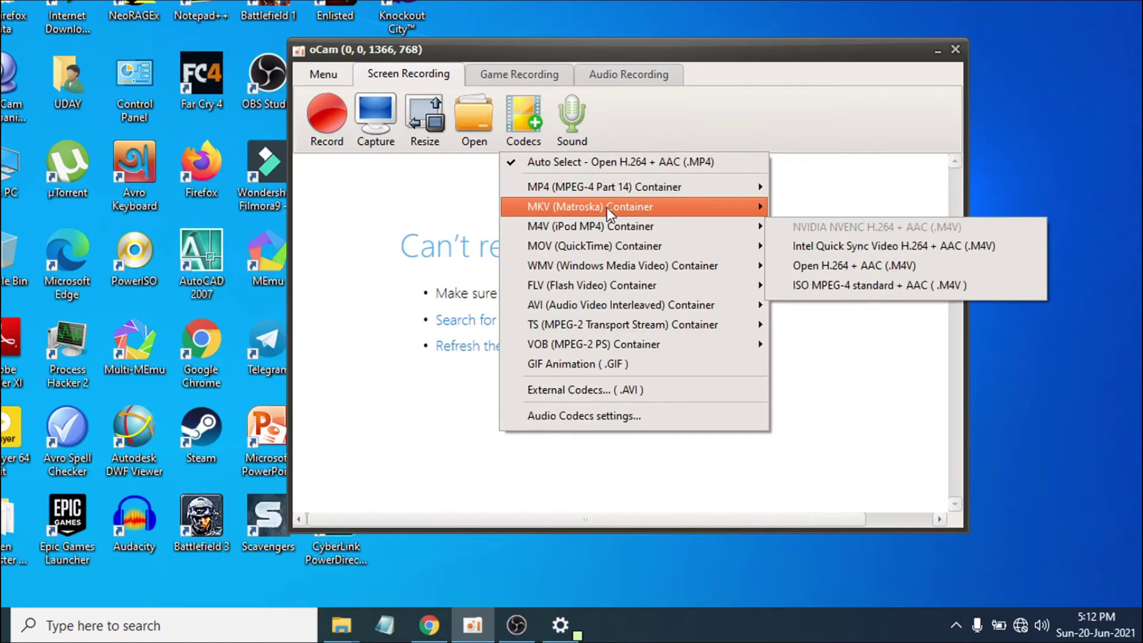
{"action": "mouse_move", "coordinate": [605, 254]}
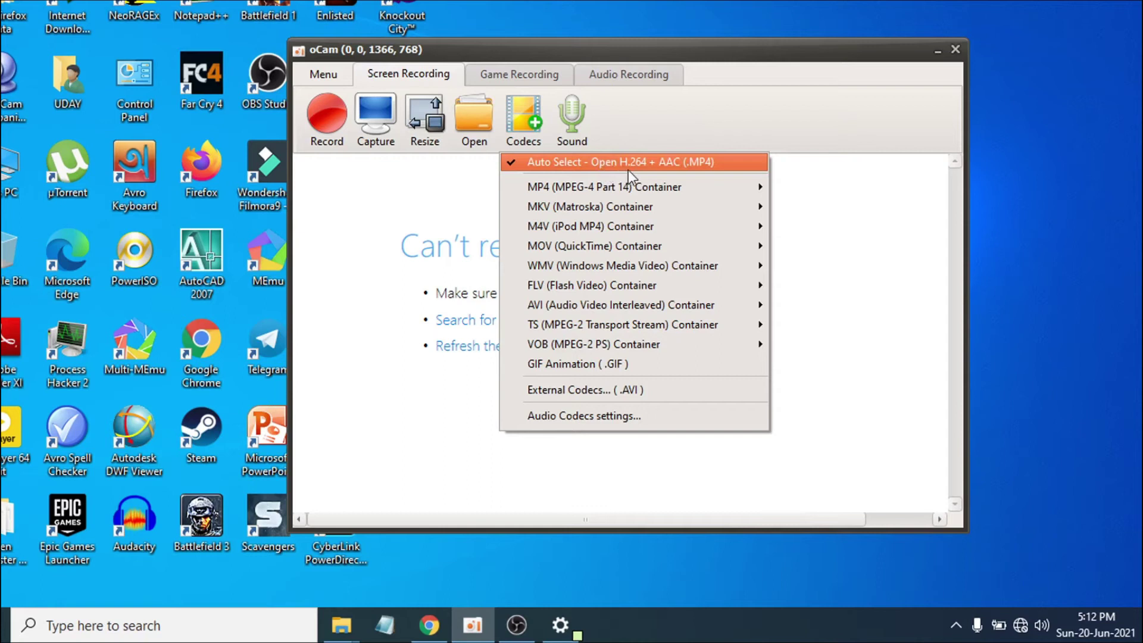
{"action": "left_click", "coordinate": [439, 202]}
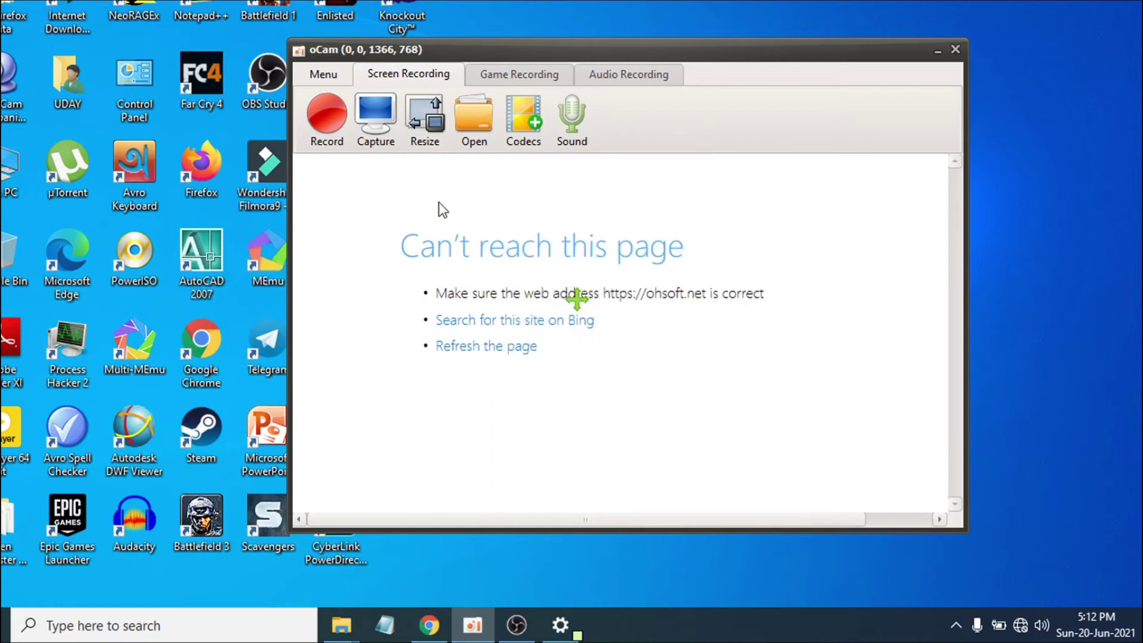
Set Sound to not record the microphone, keeping system audio, and switch to Game Recording.
{"action": "left_click", "coordinate": [572, 132]}
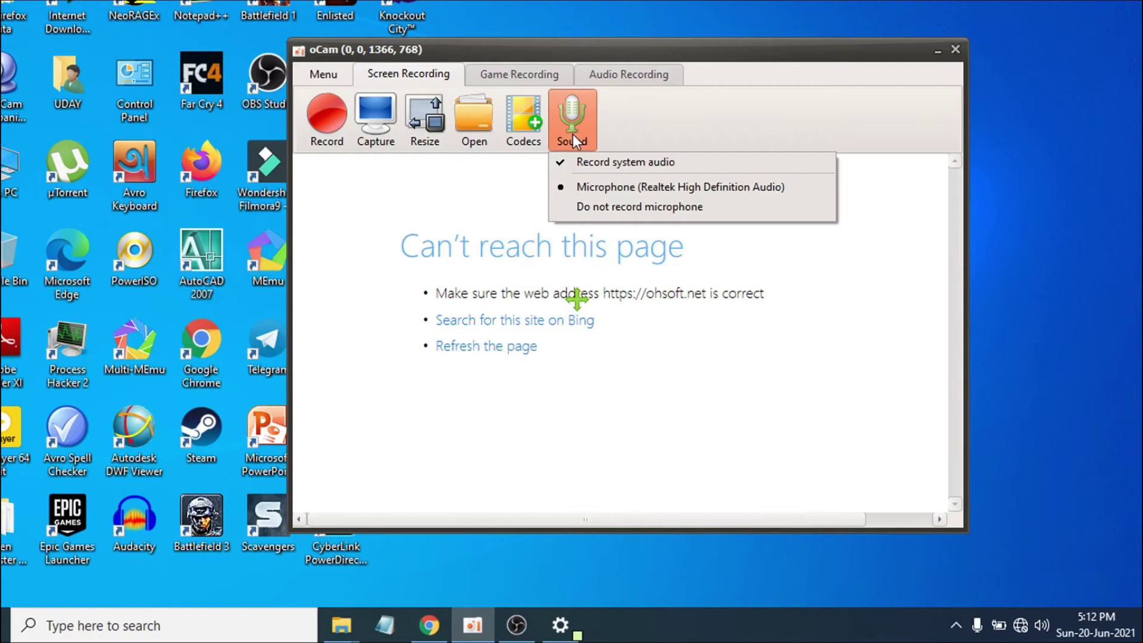
{"action": "left_click", "coordinate": [624, 208]}
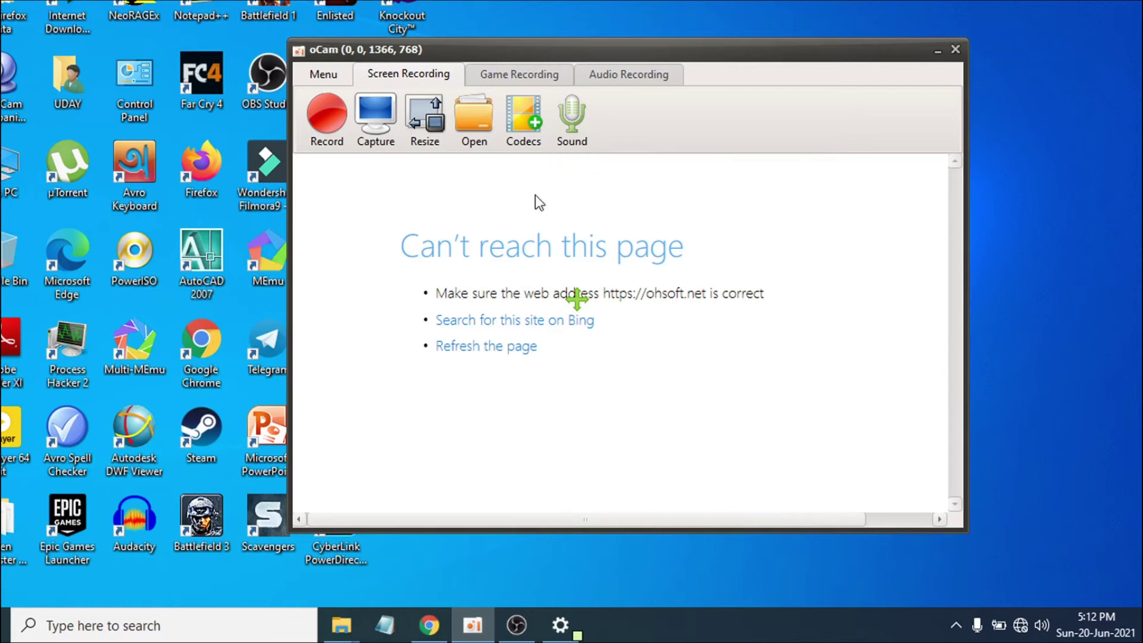
{"action": "left_click", "coordinate": [524, 76]}
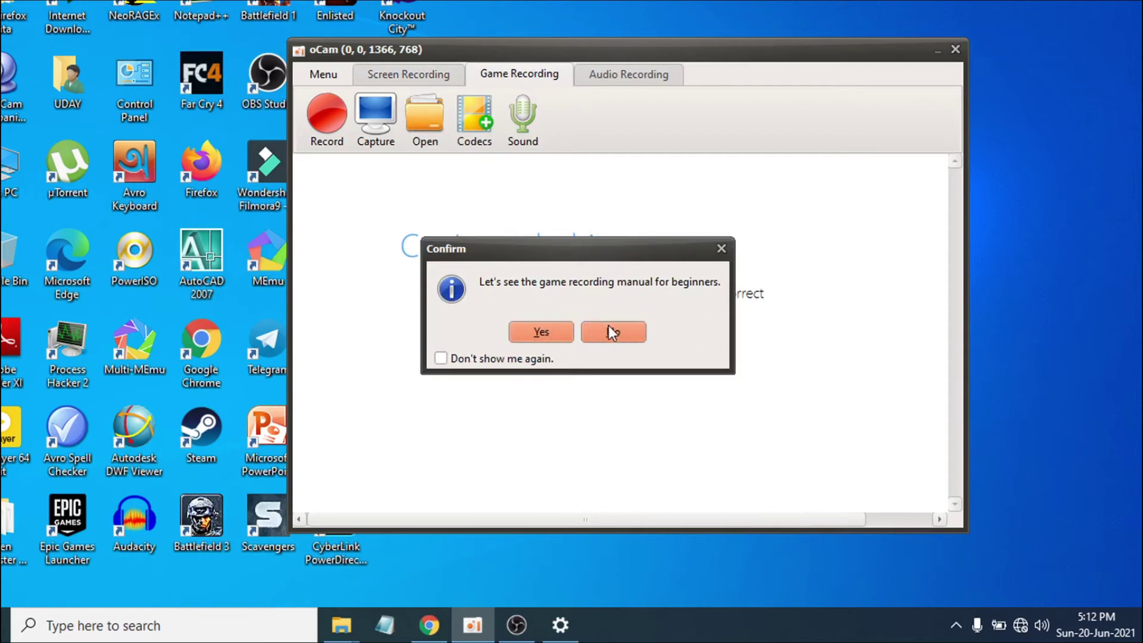
Dismiss the beginner manual prompt and switch oCam to Audio Recording mode.
{"action": "left_click", "coordinate": [718, 250]}
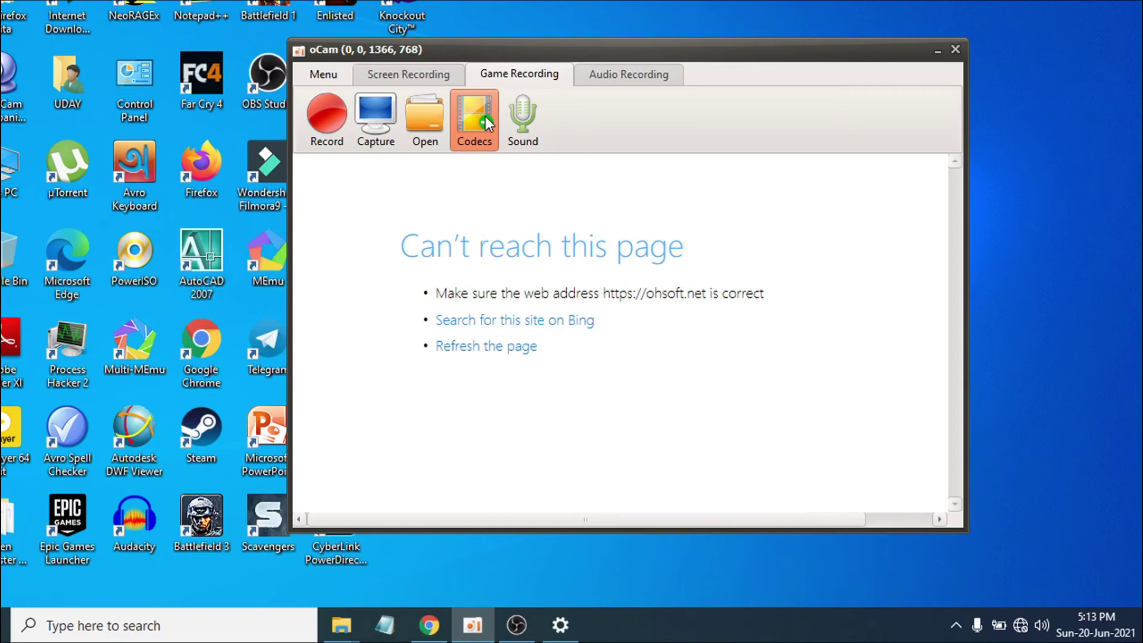
{"action": "left_click", "coordinate": [636, 77]}
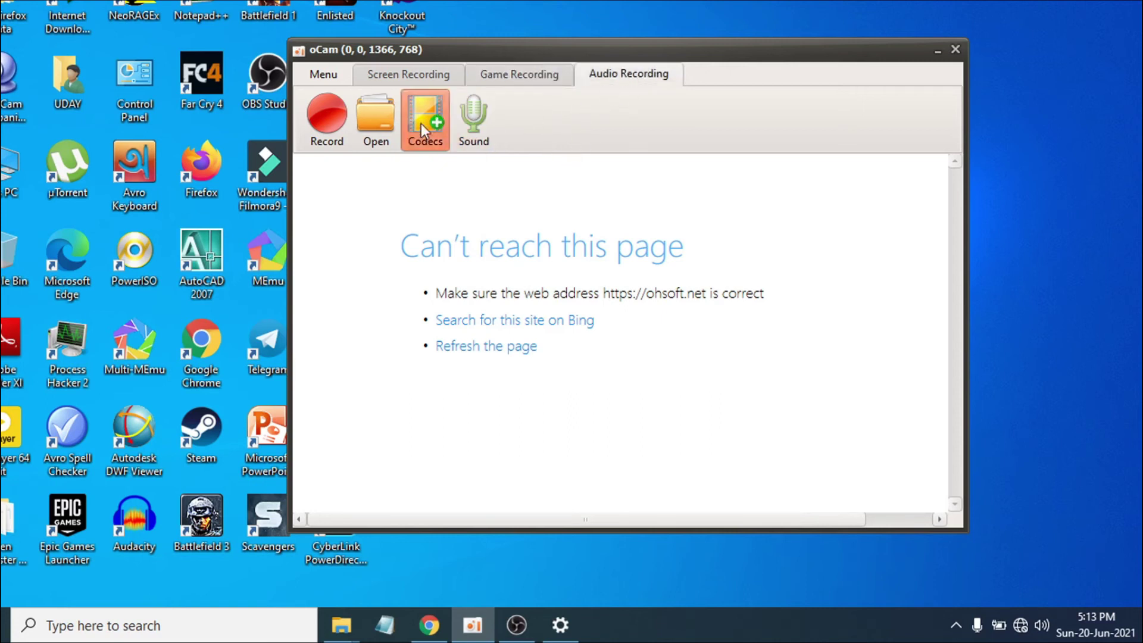
In Options > Record > General, set FPS to 60 and video quality to Very High.
{"action": "left_click", "coordinate": [323, 77]}
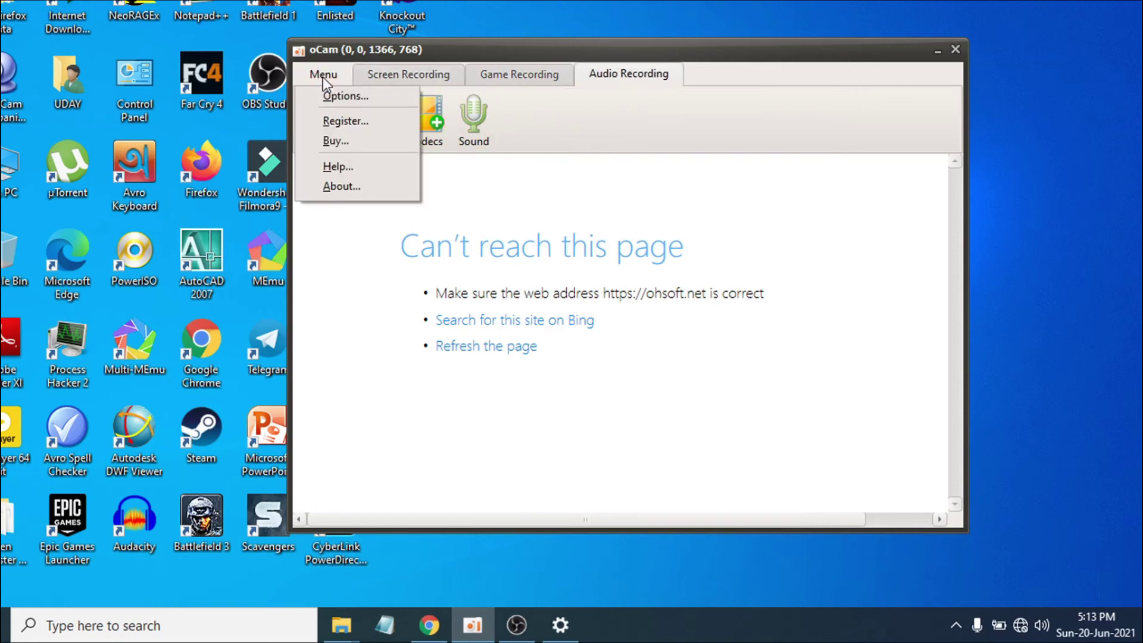
{"action": "left_click", "coordinate": [362, 104]}
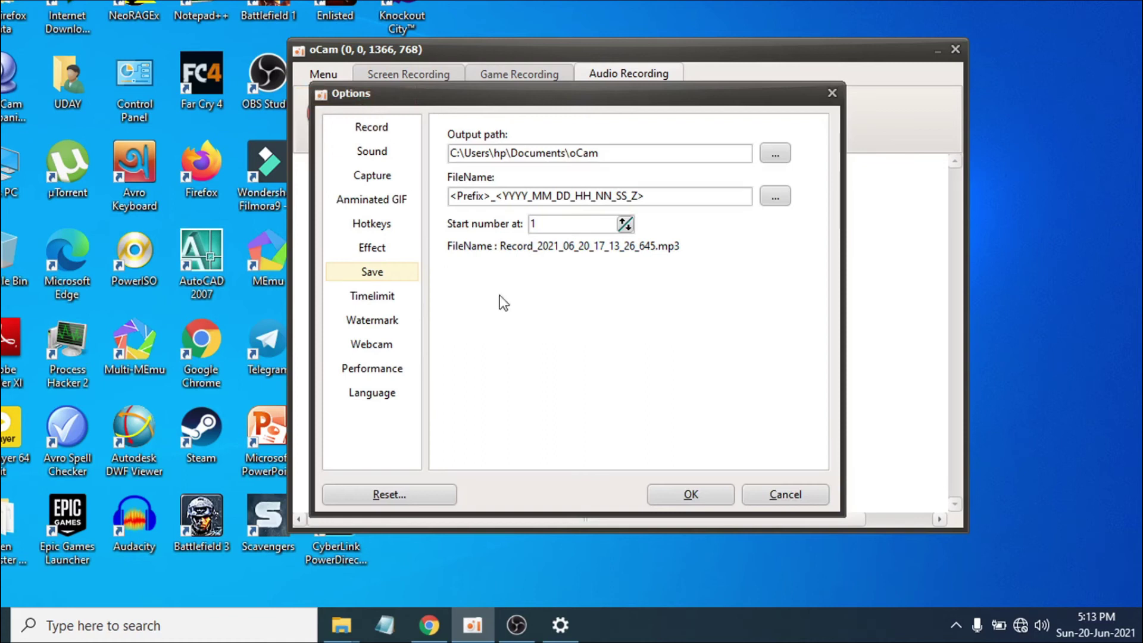
{"action": "left_click", "coordinate": [399, 130]}
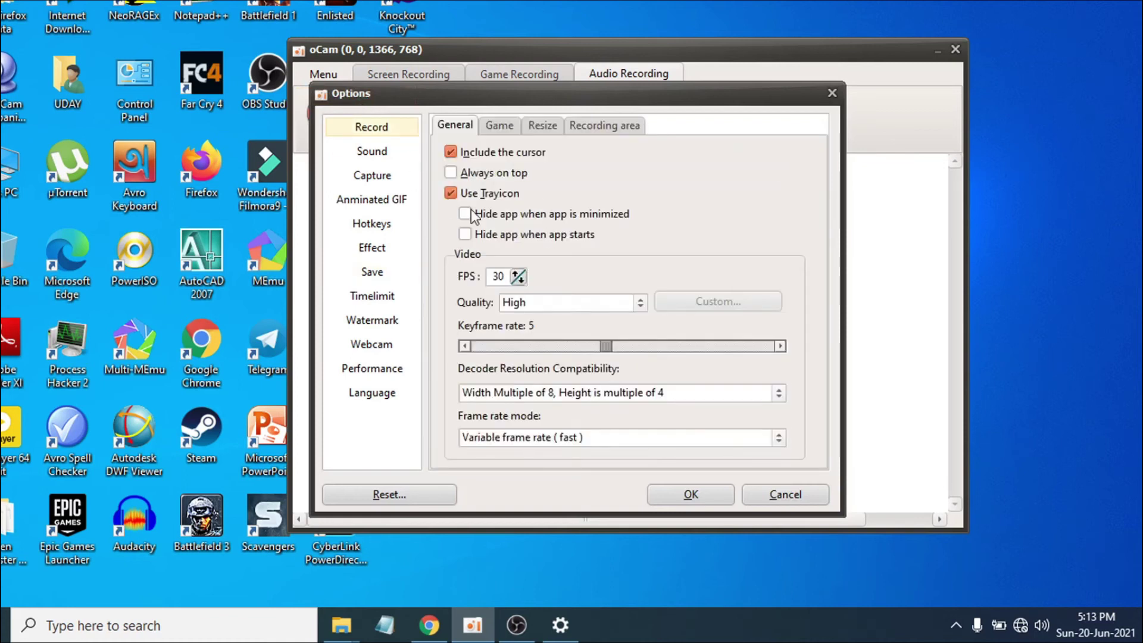
{"action": "left_click", "coordinate": [517, 272]}
{"action": "left_click", "coordinate": [517, 271]}
{"action": "left_click", "coordinate": [517, 272]}
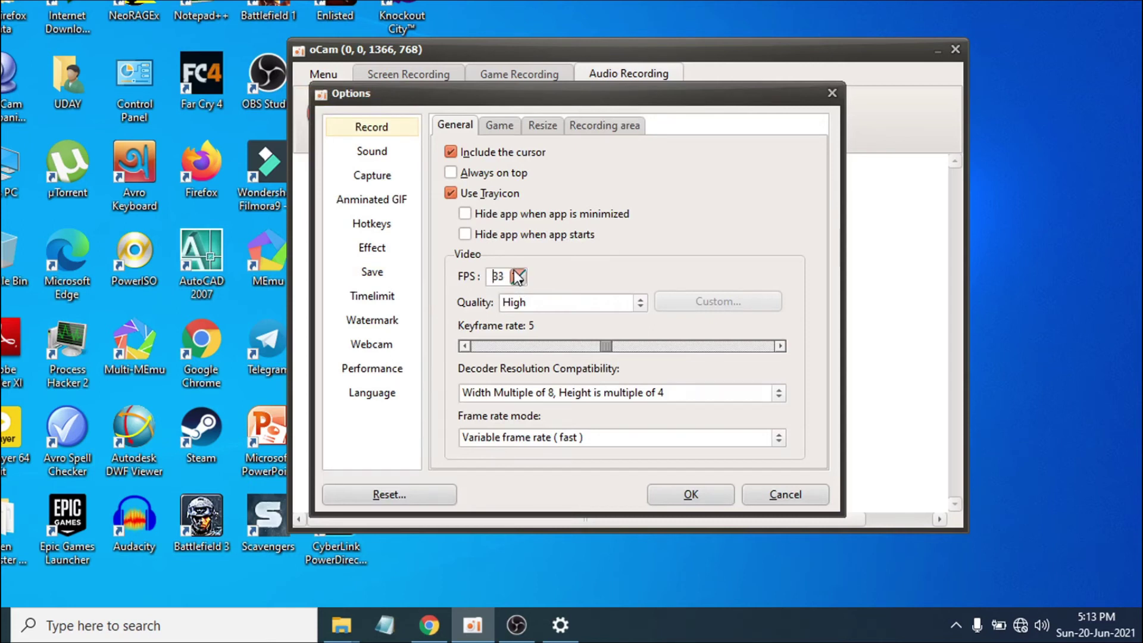
{"action": "left_click", "coordinate": [517, 272]}
{"action": "left_click", "coordinate": [517, 272]}
{"action": "left_click", "coordinate": [502, 277]}
{"action": "key", "text": "BackSpace"}
{"action": "key", "text": "BackSpace"}
{"action": "type", "text": "60"}
{"action": "left_click", "coordinate": [641, 305]}
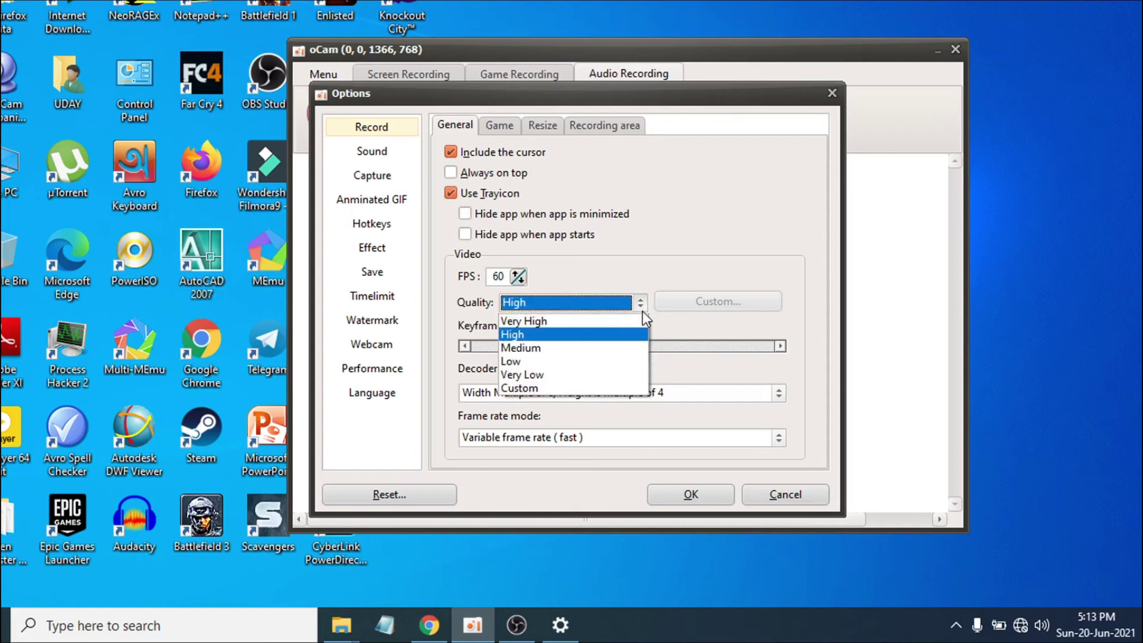
{"action": "left_click", "coordinate": [564, 323]}
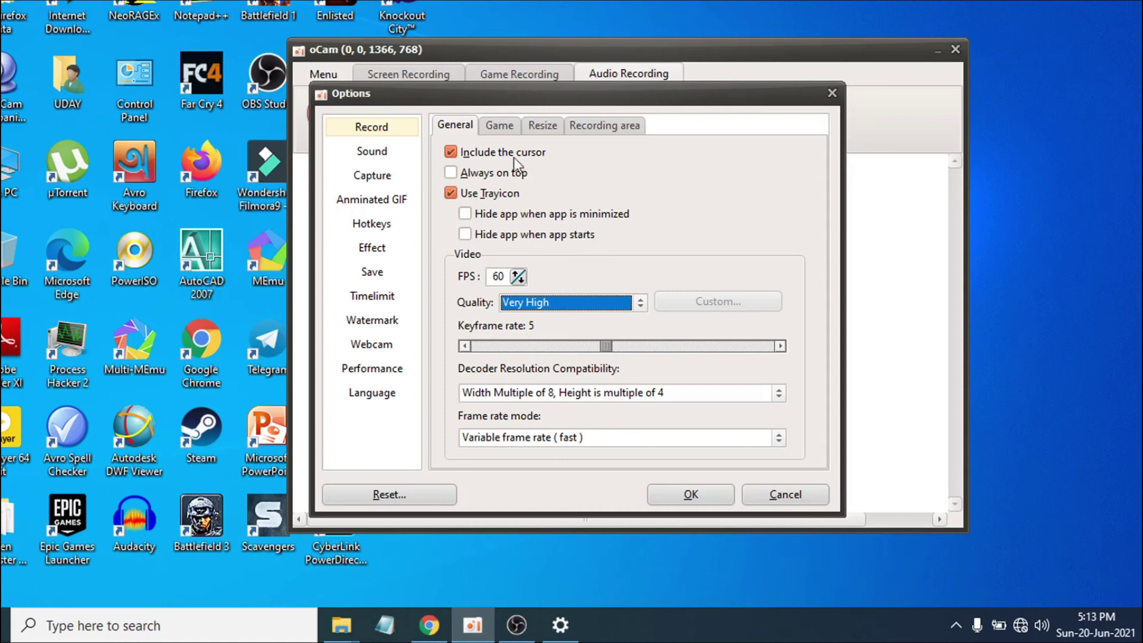
Browse the Game, Resize, Area, Microphone, Image, GIF, Hotkey and Save settings pages.
{"action": "left_click", "coordinate": [499, 132]}
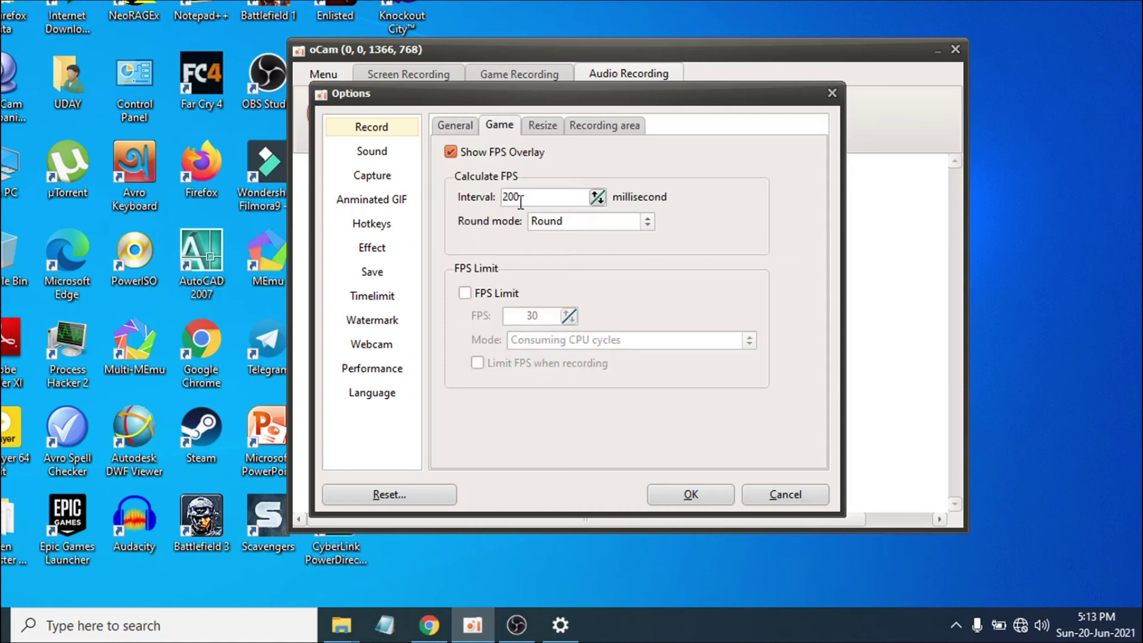
{"action": "left_click", "coordinate": [545, 125]}
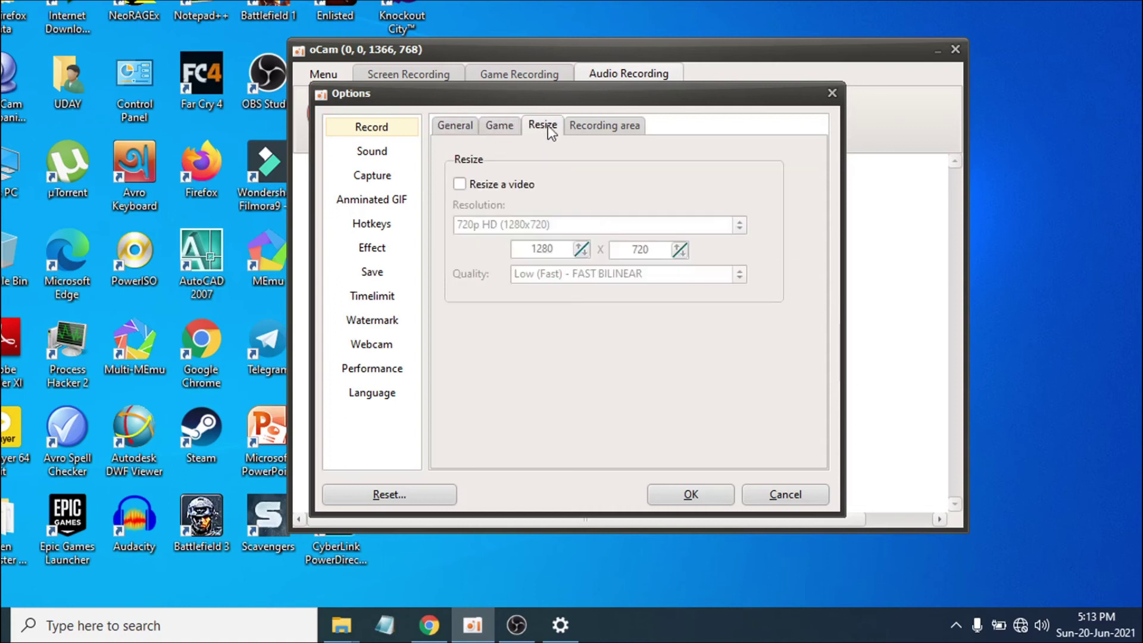
{"action": "left_click", "coordinate": [597, 123]}
{"action": "left_click", "coordinate": [374, 156]}
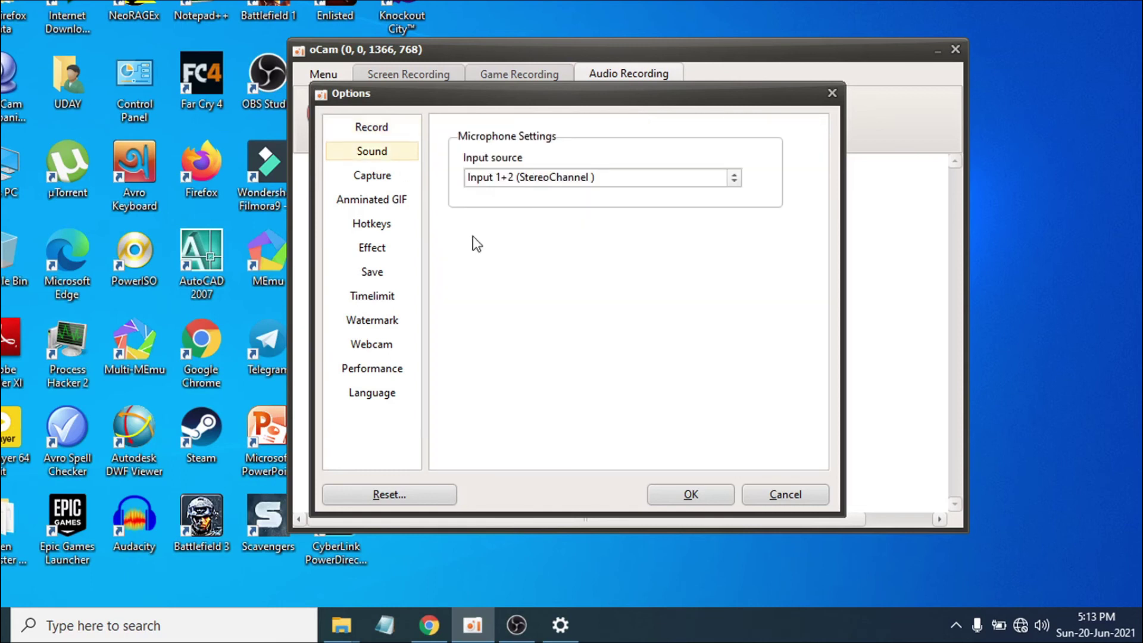
{"action": "left_click", "coordinate": [368, 175]}
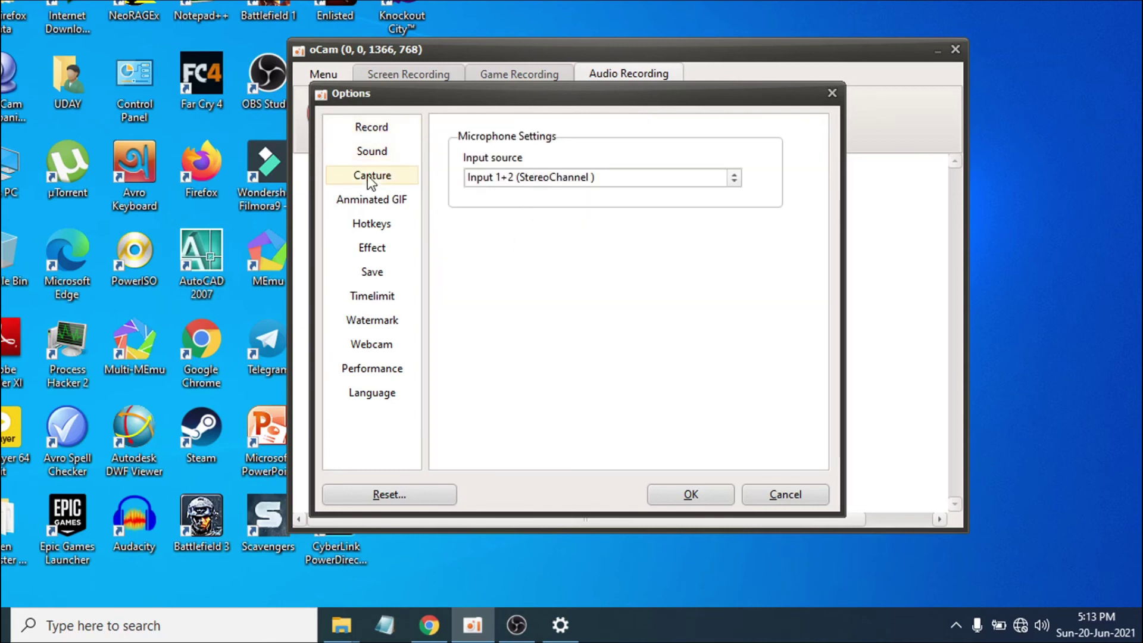
{"action": "left_click", "coordinate": [398, 205]}
{"action": "left_click", "coordinate": [390, 227]}
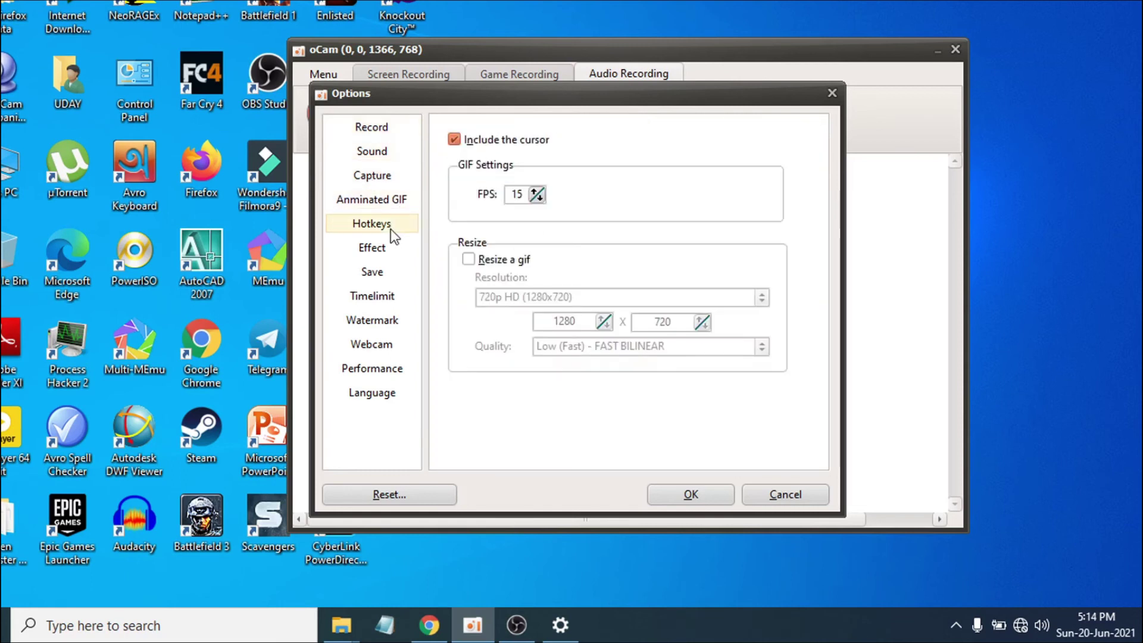
{"action": "left_click", "coordinate": [384, 277]}
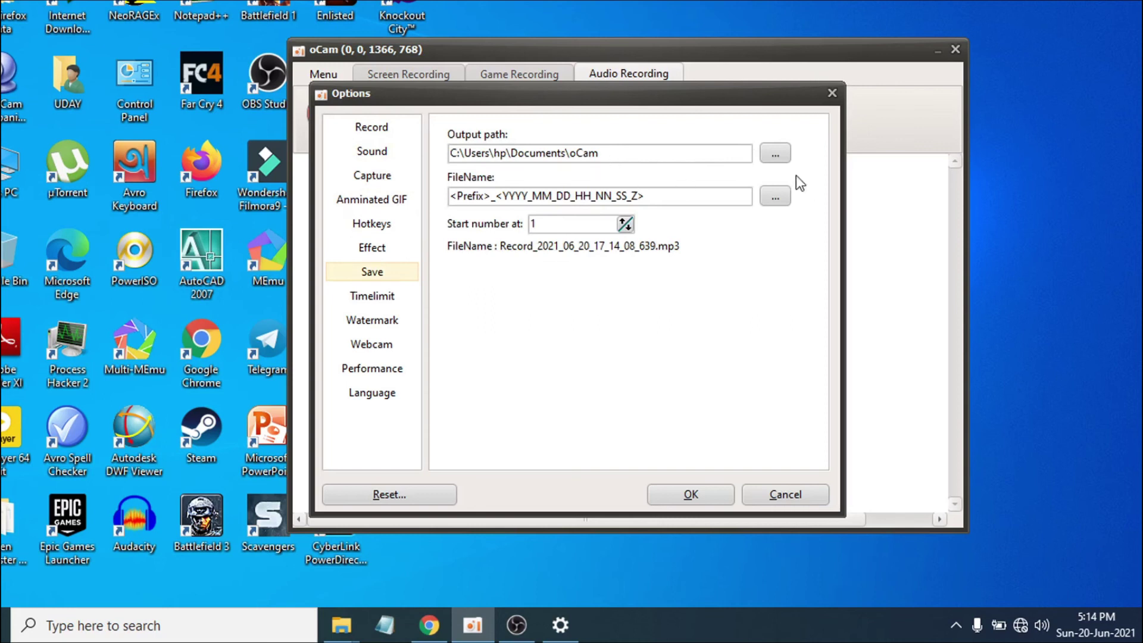
Browse for another output folder, then cancel, keeping the path at Documents\oCam.
{"action": "left_click", "coordinate": [769, 153]}
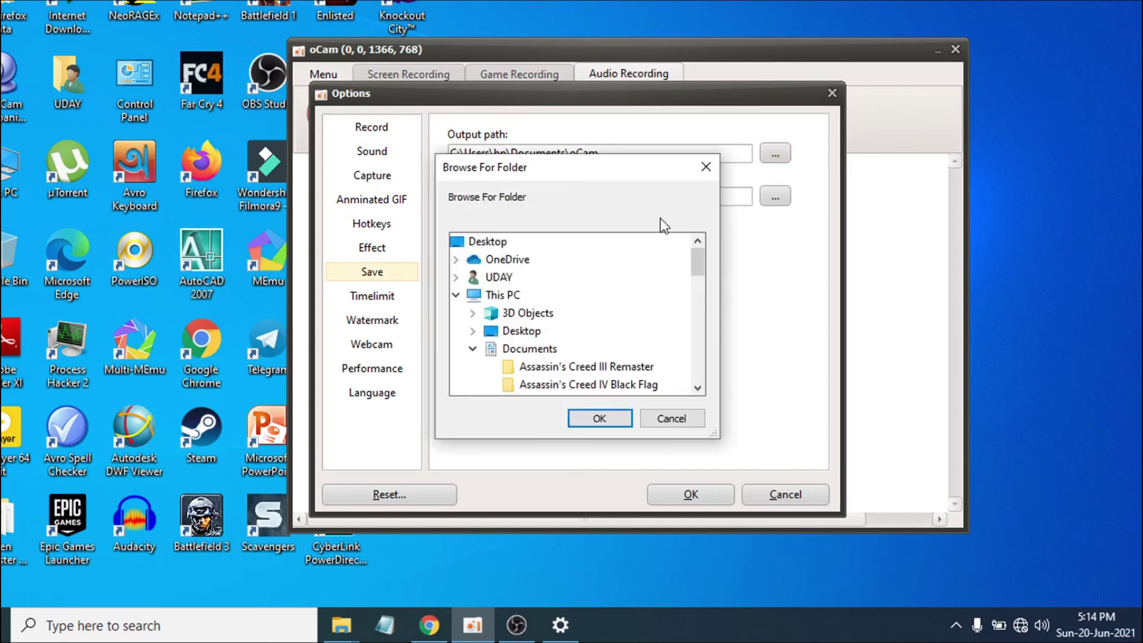
{"action": "scroll", "coordinate": [562, 320], "scroll_direction": "down", "scroll_amount": 10}
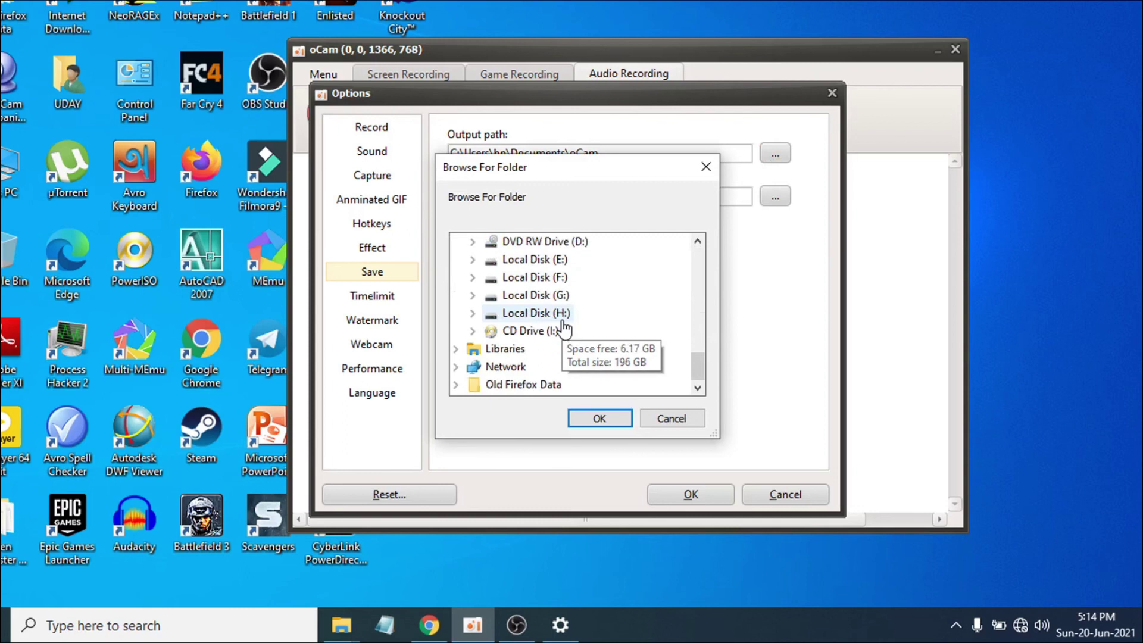
{"action": "scroll", "coordinate": [562, 322], "scroll_direction": "up", "scroll_amount": 2}
{"action": "scroll", "coordinate": [562, 326], "scroll_direction": "down", "scroll_amount": 2}
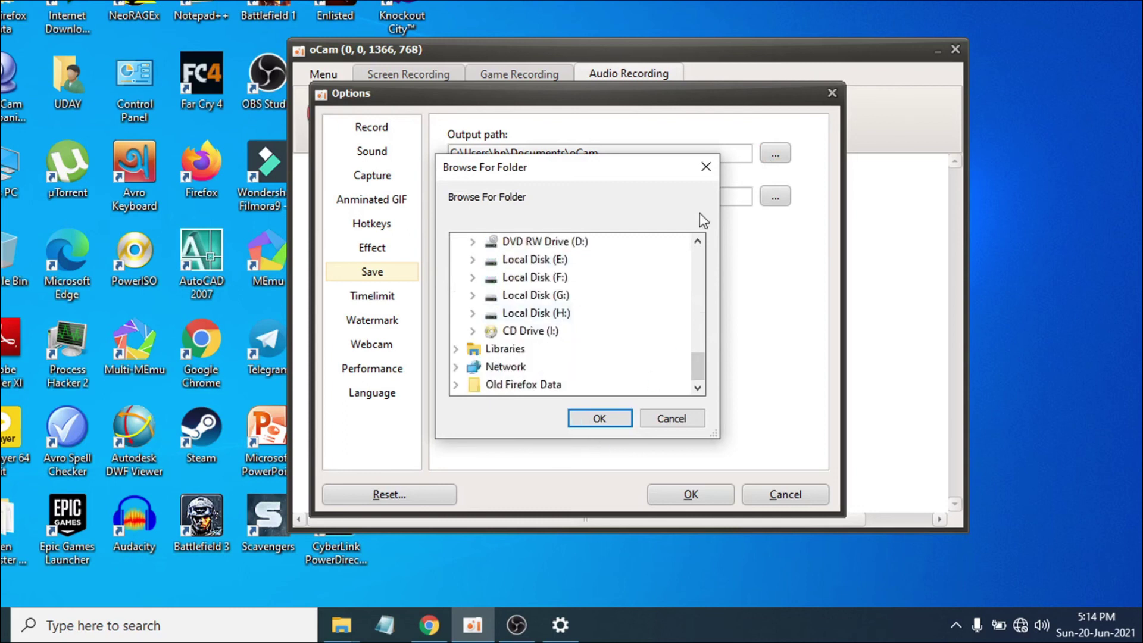
{"action": "left_click", "coordinate": [706, 168]}
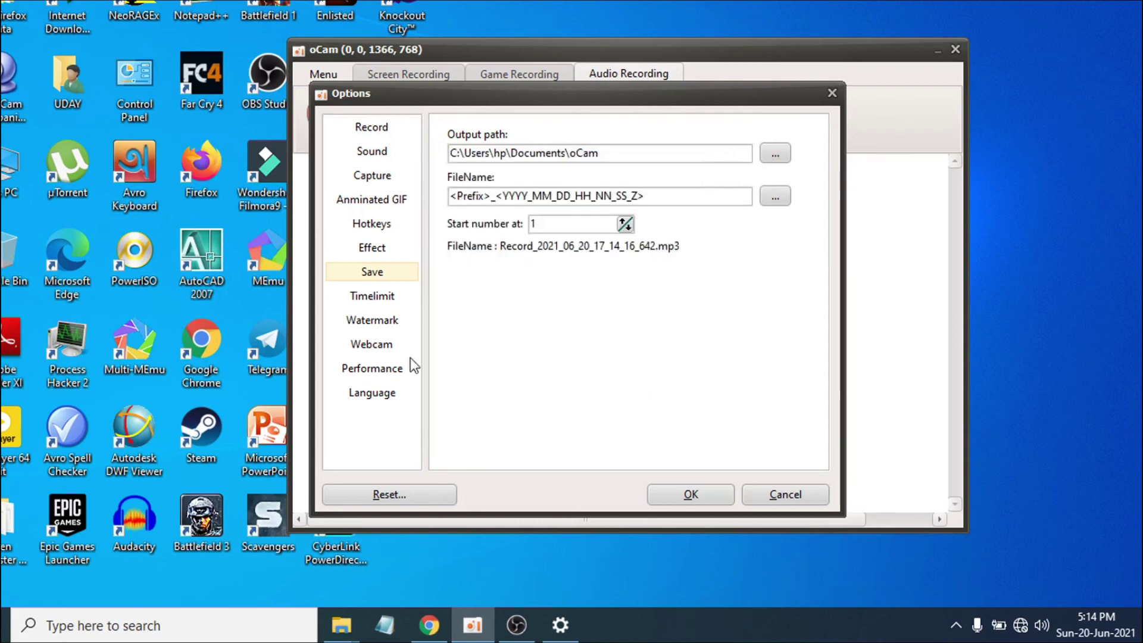
Review Language, Performance, Webcam and Watermark settings, close Options, and return to Screen Recording.
{"action": "left_click", "coordinate": [379, 396]}
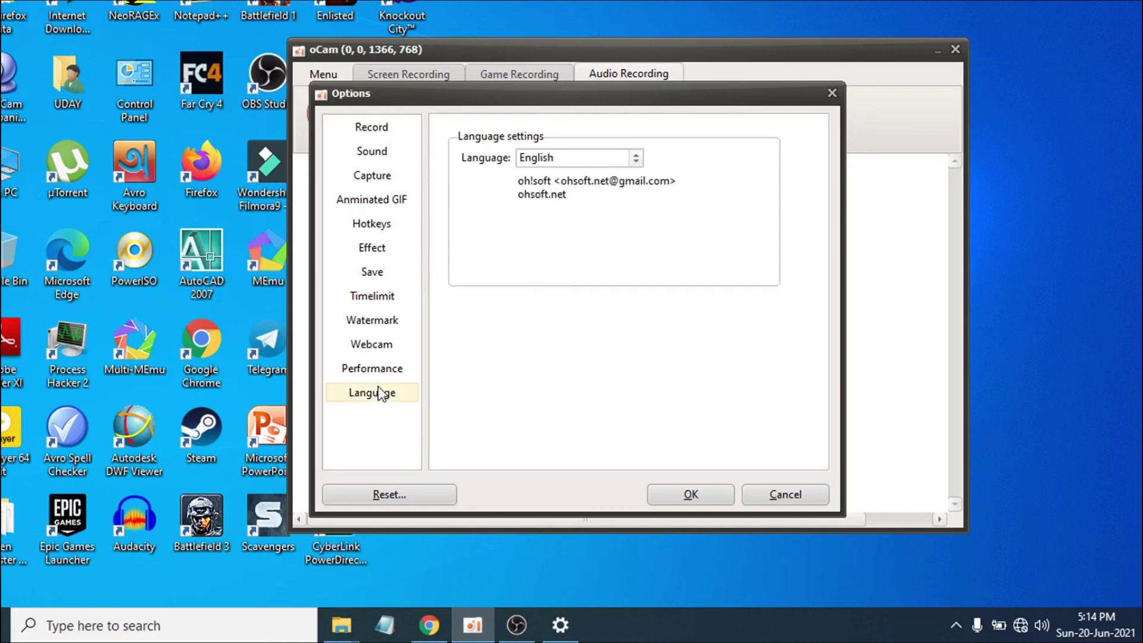
{"action": "left_click", "coordinate": [379, 370]}
{"action": "left_click", "coordinate": [374, 341]}
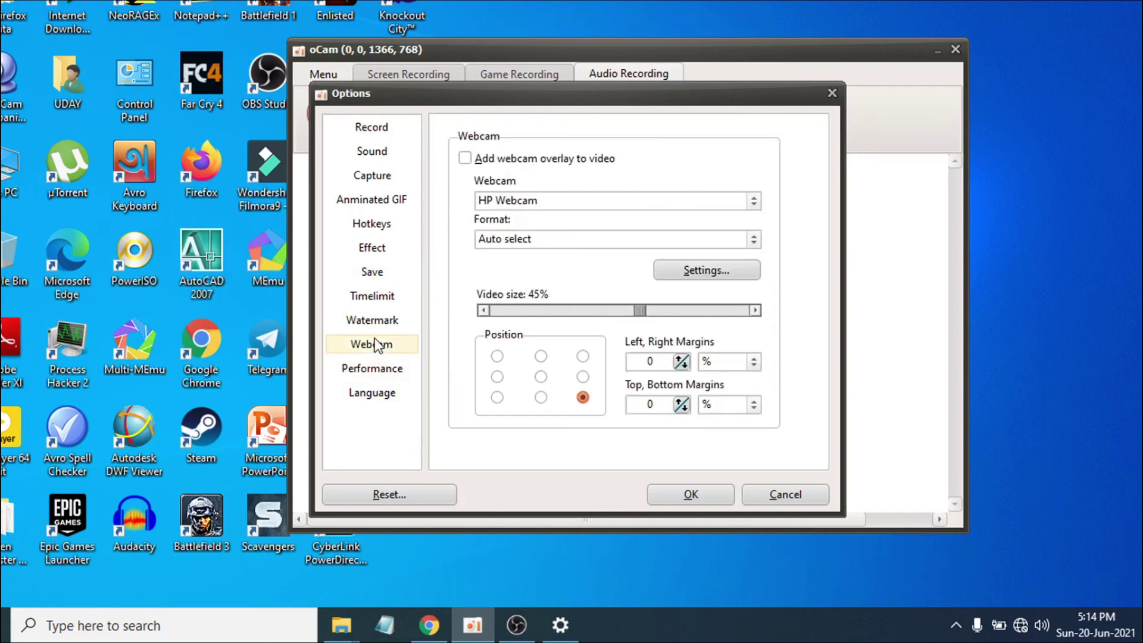
{"action": "left_click", "coordinate": [378, 326]}
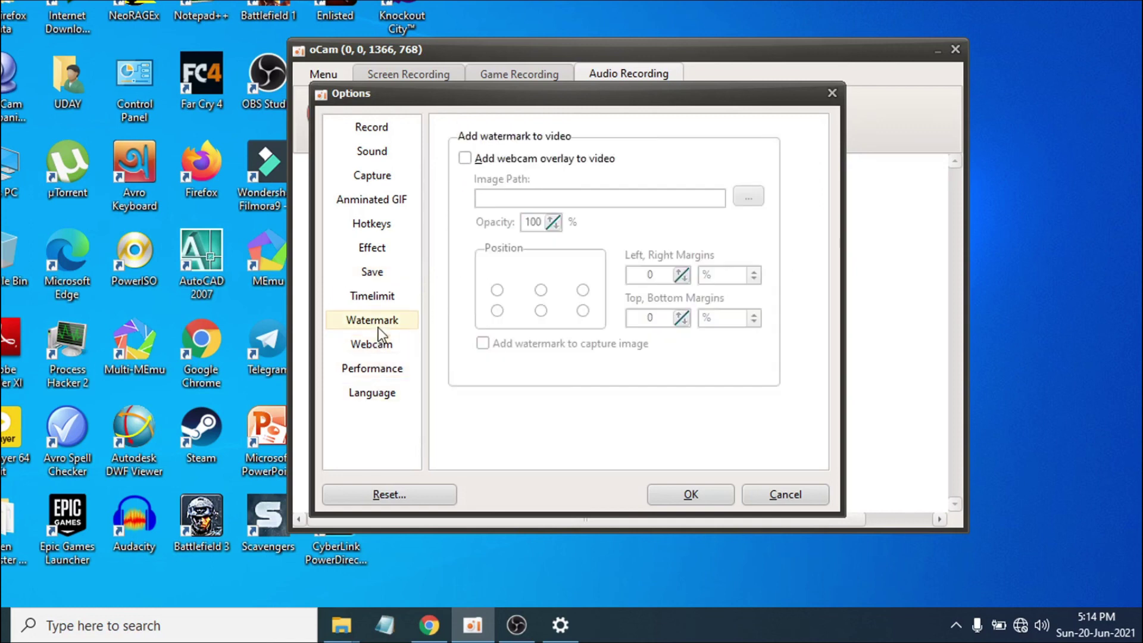
{"action": "left_click", "coordinate": [832, 94]}
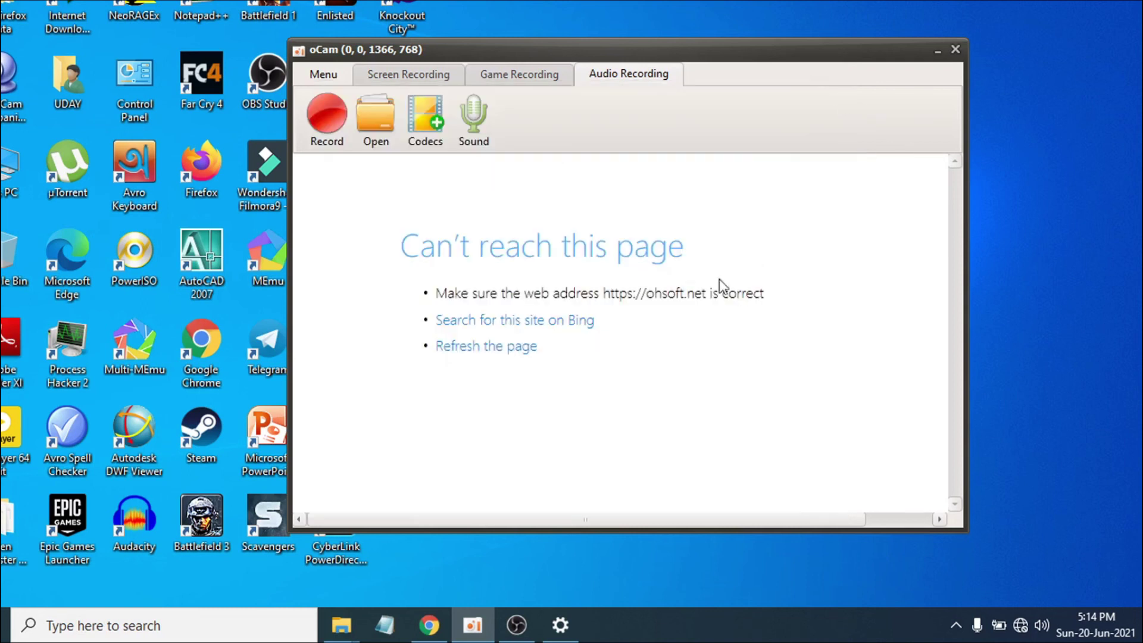
{"action": "left_click", "coordinate": [416, 67]}
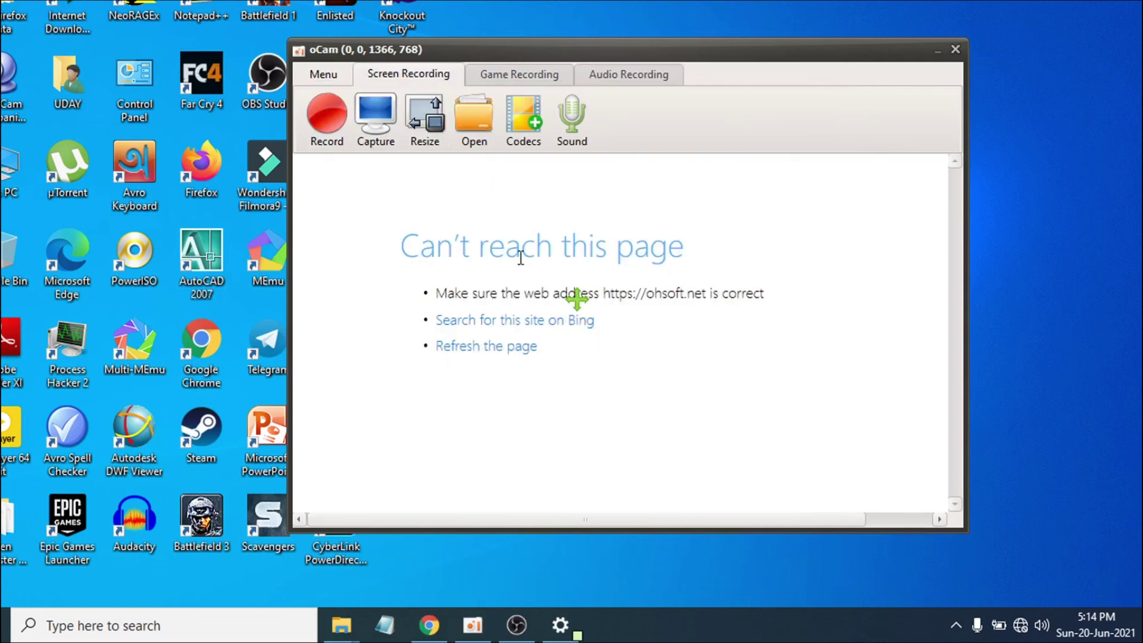